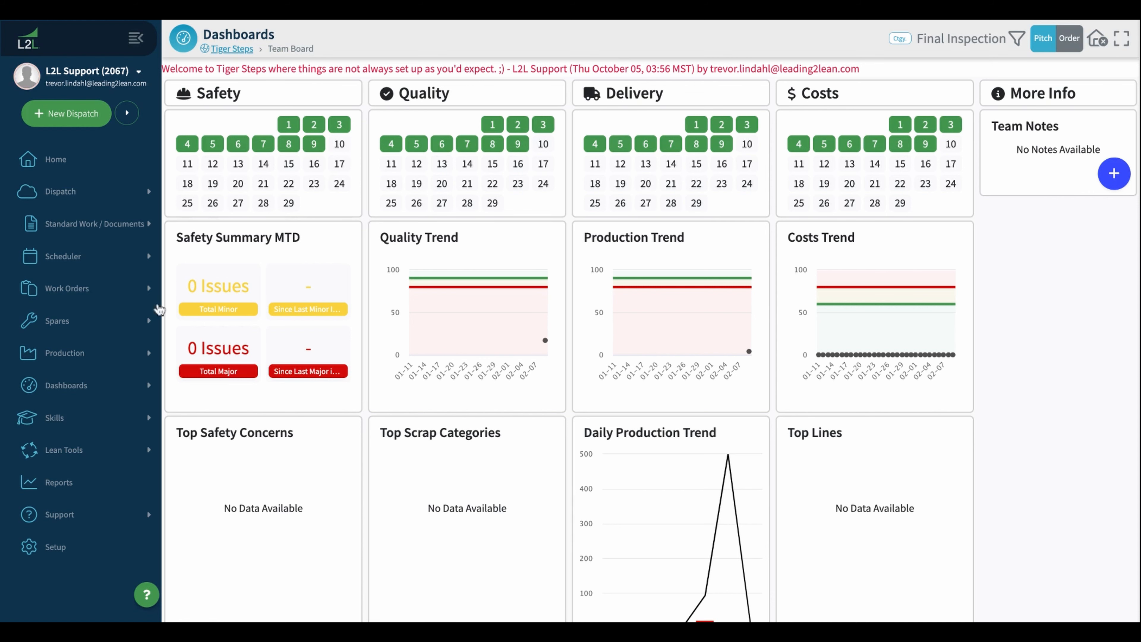
# Start a new pitch schedule template for production and enter "Template Express" as both its name and description.
pyautogui.click(110, 351)
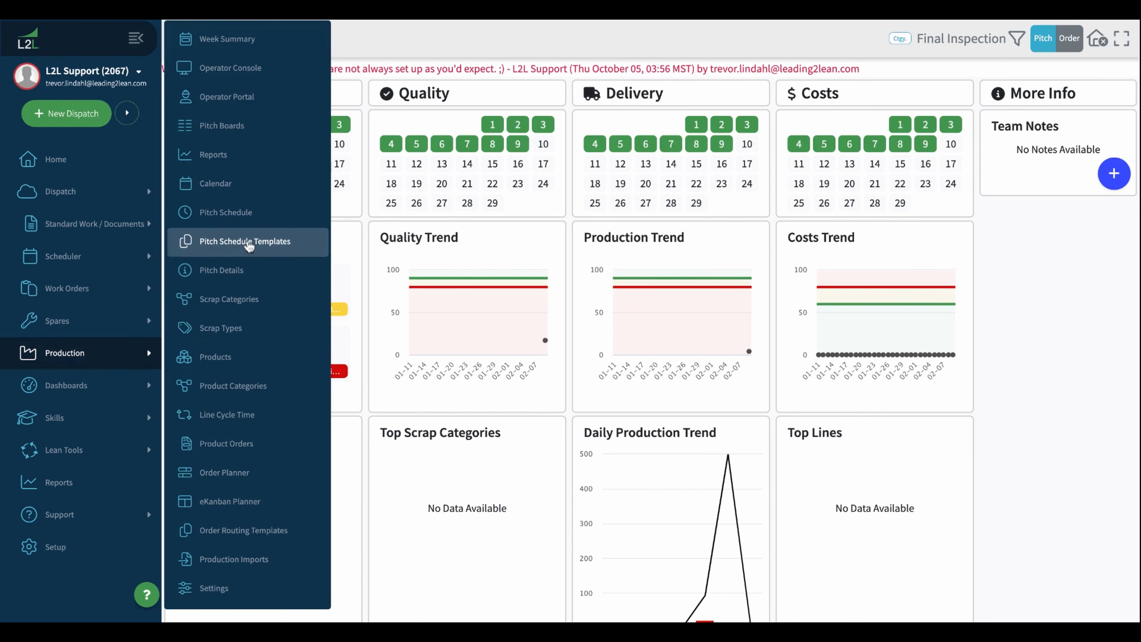
pyautogui.click(244, 241)
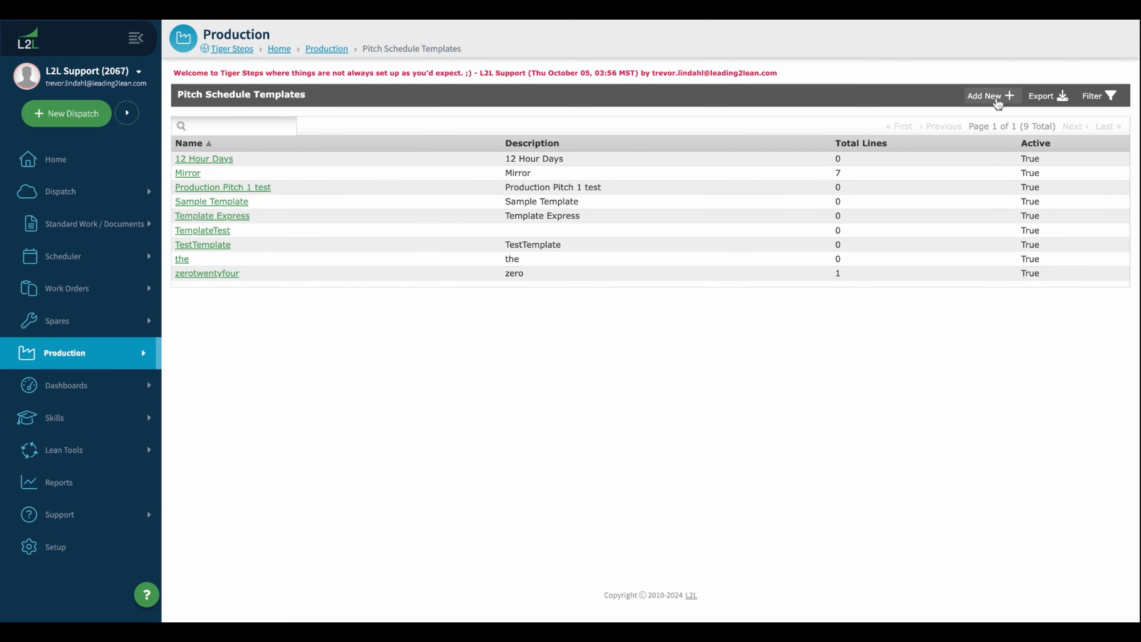
pyautogui.click(997, 102)
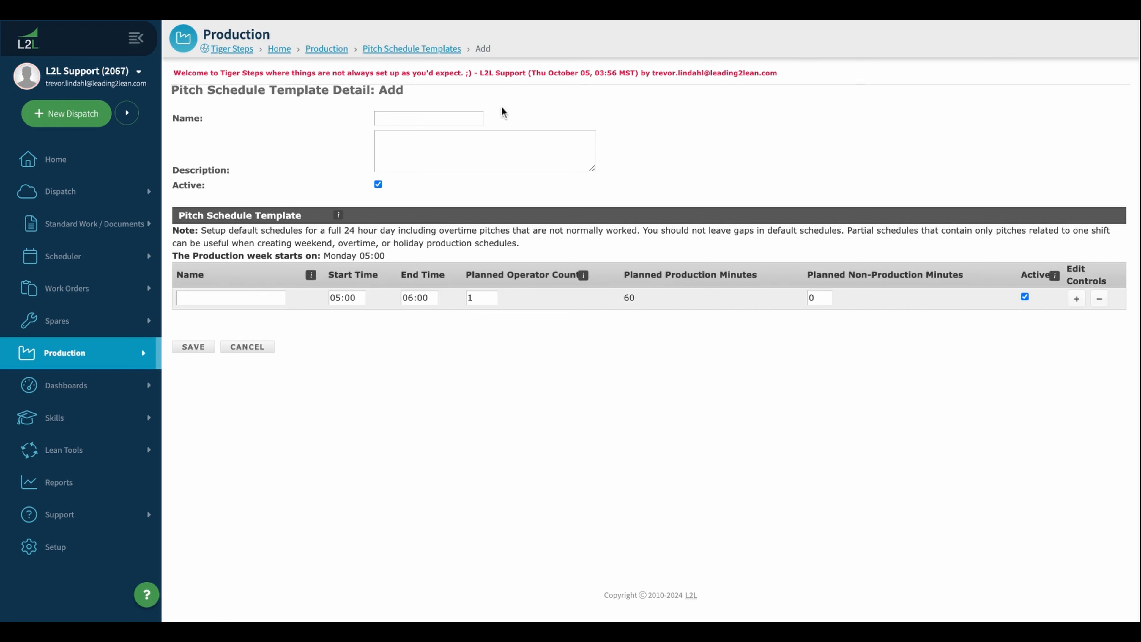
pyautogui.click(472, 118)
pyautogui.write('Template Express')
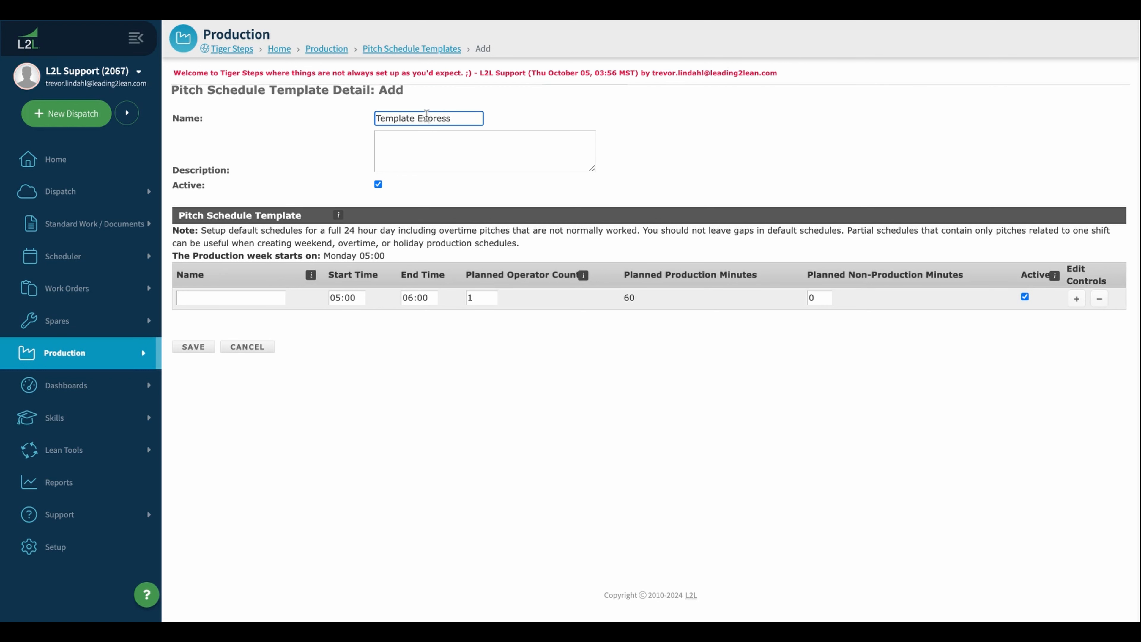
pyautogui.hotkey('ctrl', 'a')
pyautogui.hotkey('ctrl', 'c')
pyautogui.click(419, 147)
pyautogui.hotkey('ctrl', 'v')
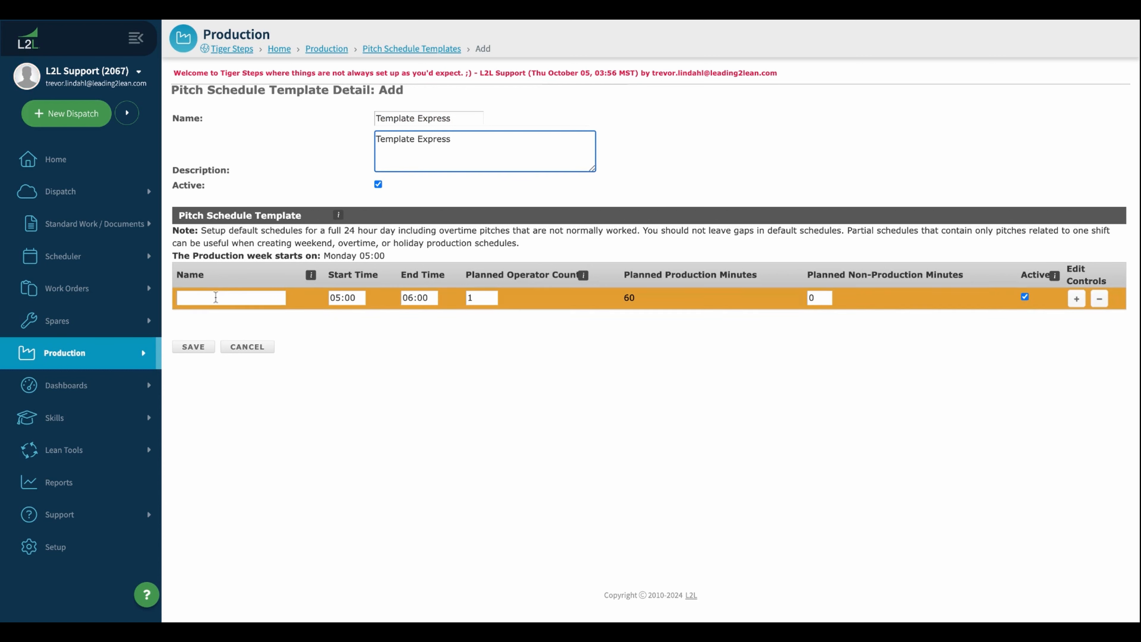
# Name the 05:00-06:00 pitch "Start of SHift", add hourly pitches through 04:00-05:00 to cover 24 hours, and save the template.
pyautogui.click(217, 297)
pyautogui.write('Start of SHift')
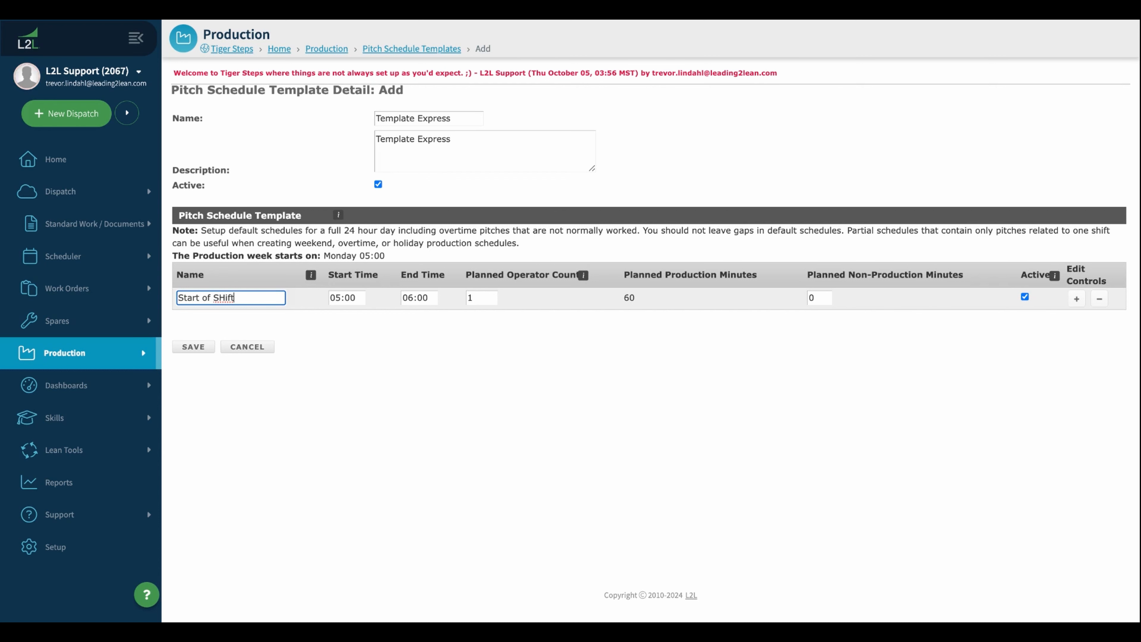
pyautogui.click(1076, 298)
pyautogui.click(1076, 319)
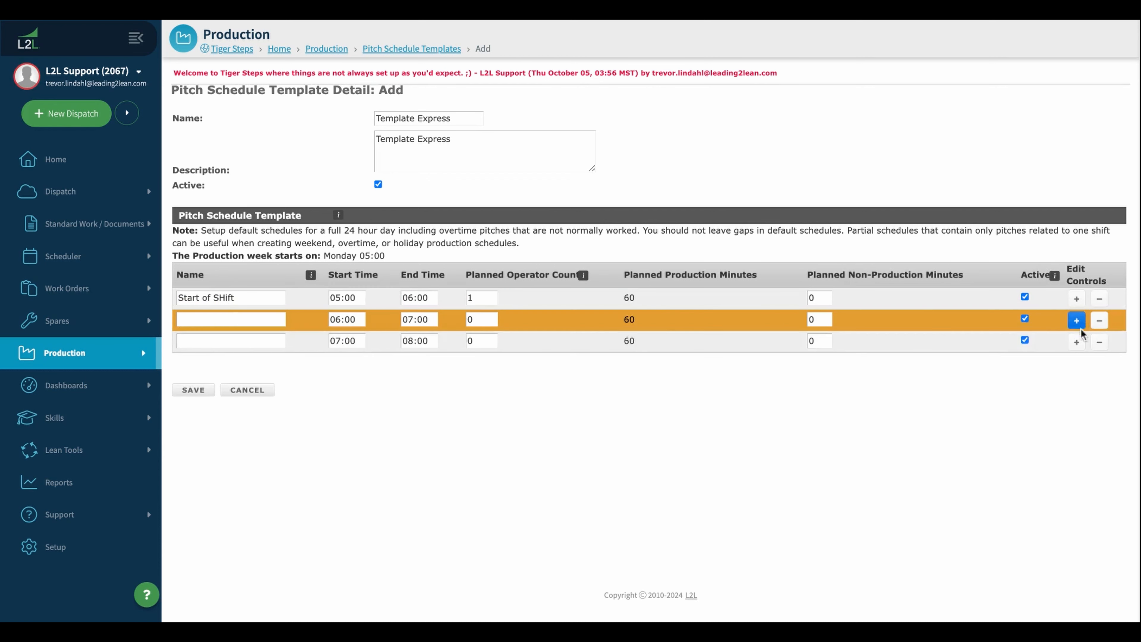
pyautogui.click(1076, 342)
pyautogui.click(1076, 363)
pyautogui.click(1076, 385)
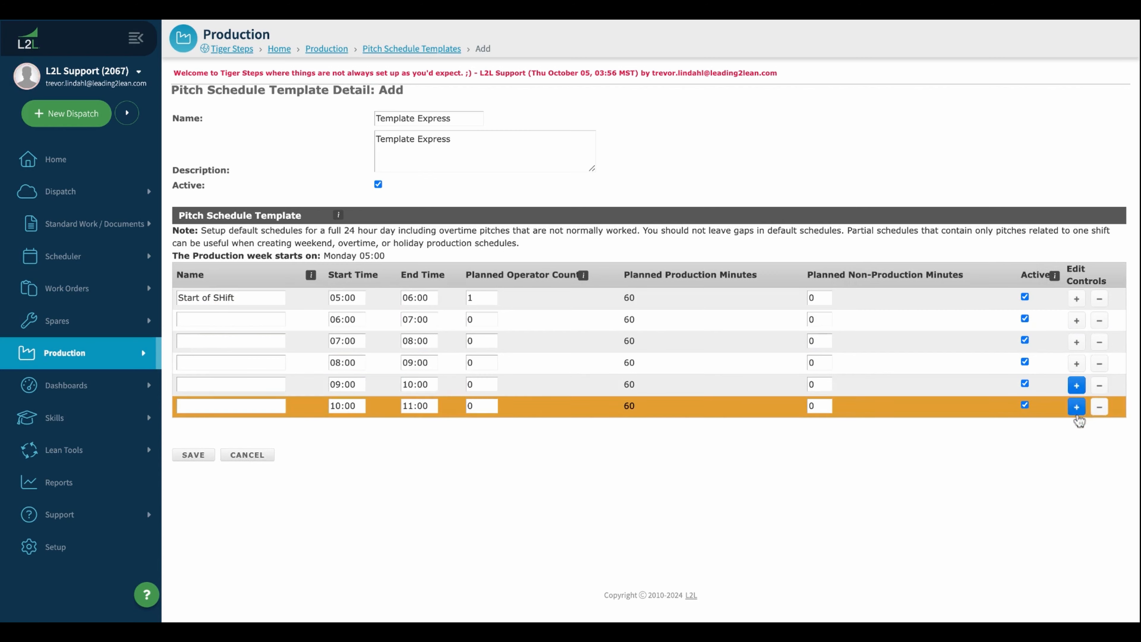
pyautogui.click(1076, 408)
pyautogui.click(1076, 428)
pyautogui.click(1076, 450)
pyautogui.click(1076, 472)
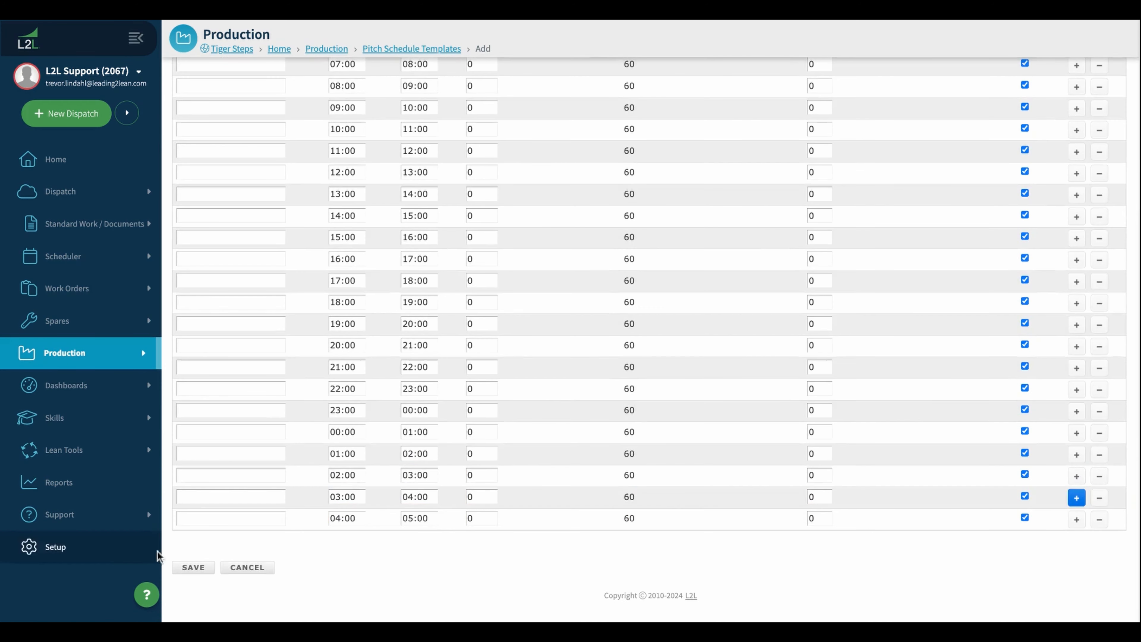
pyautogui.click(185, 569)
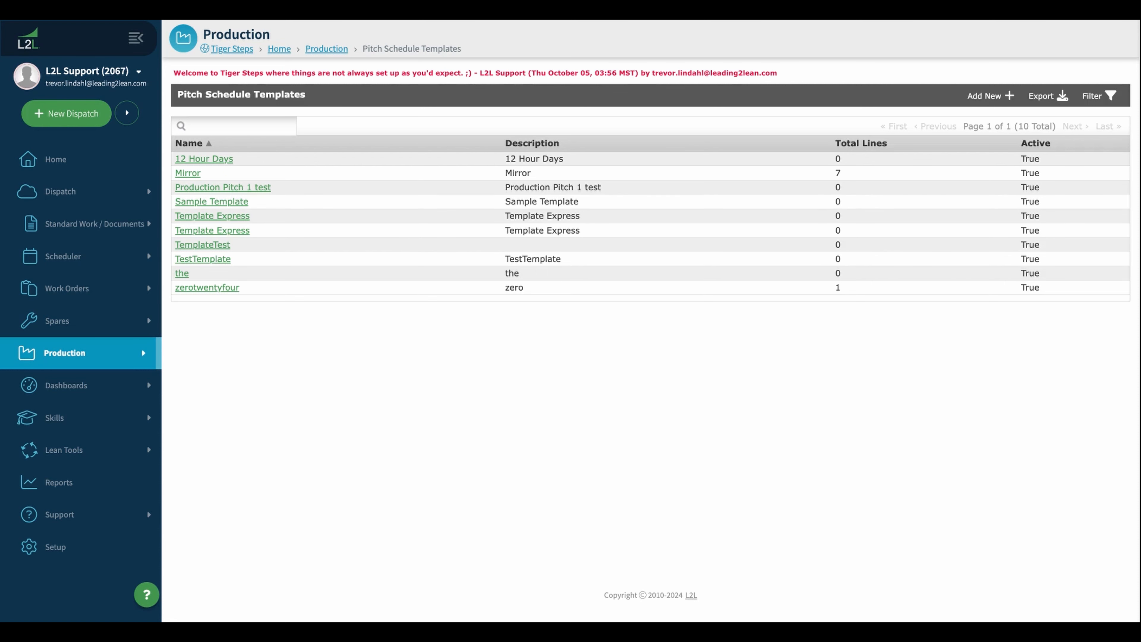
# Open the Operator Portal for the Bogus line in the Siting area and go to that line's production pitch schedule.
pyautogui.click(90, 352)
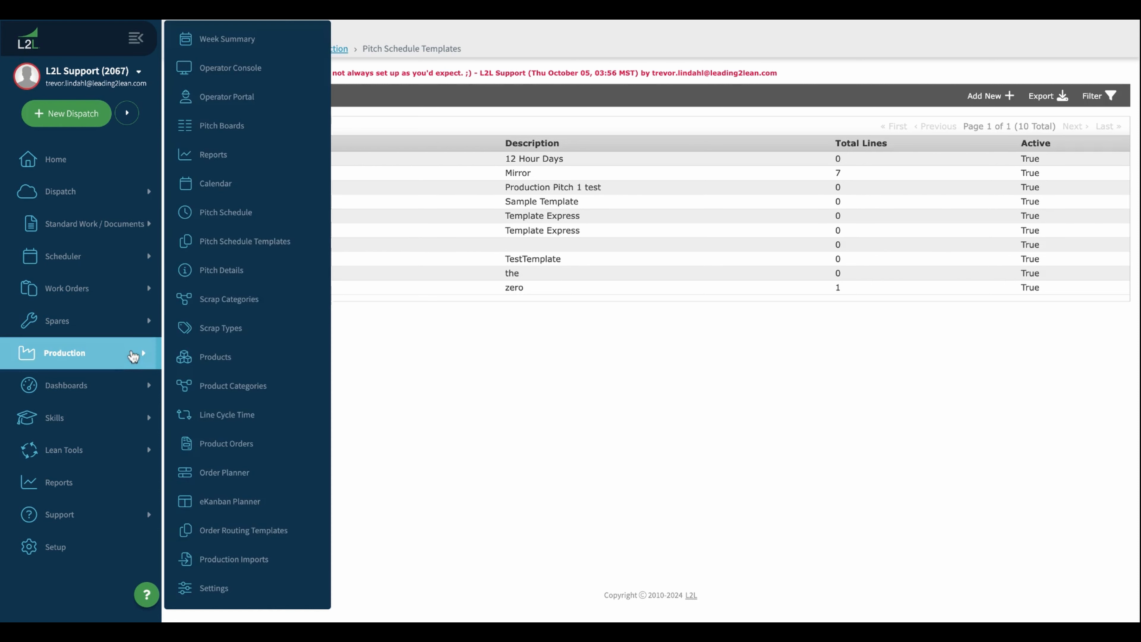
pyautogui.click(251, 215)
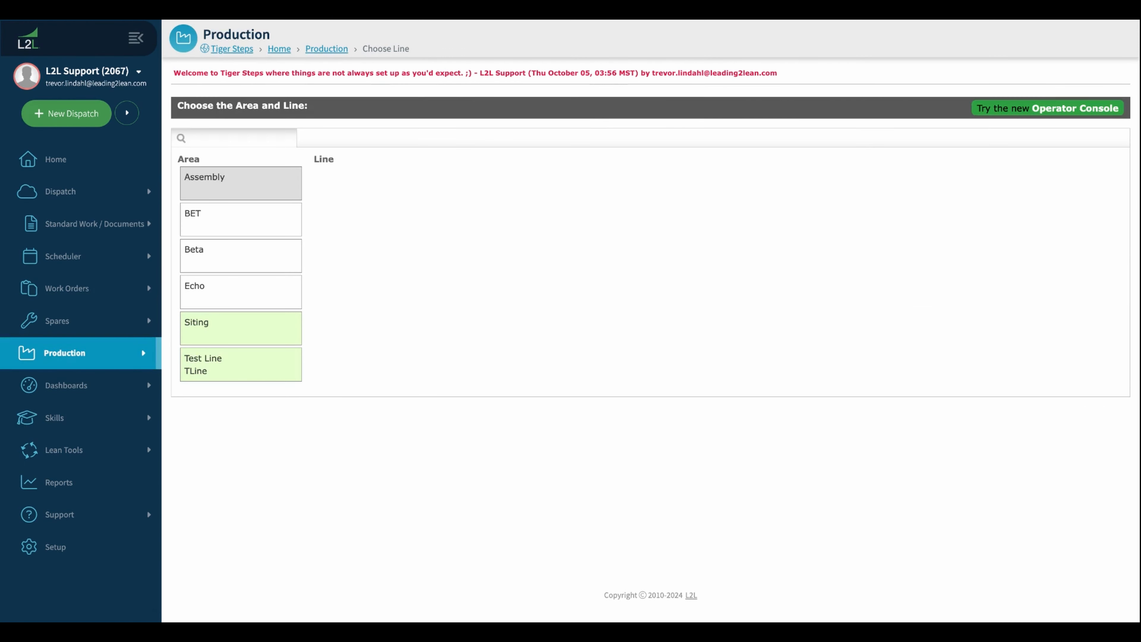
pyautogui.click(207, 330)
pyautogui.click(360, 204)
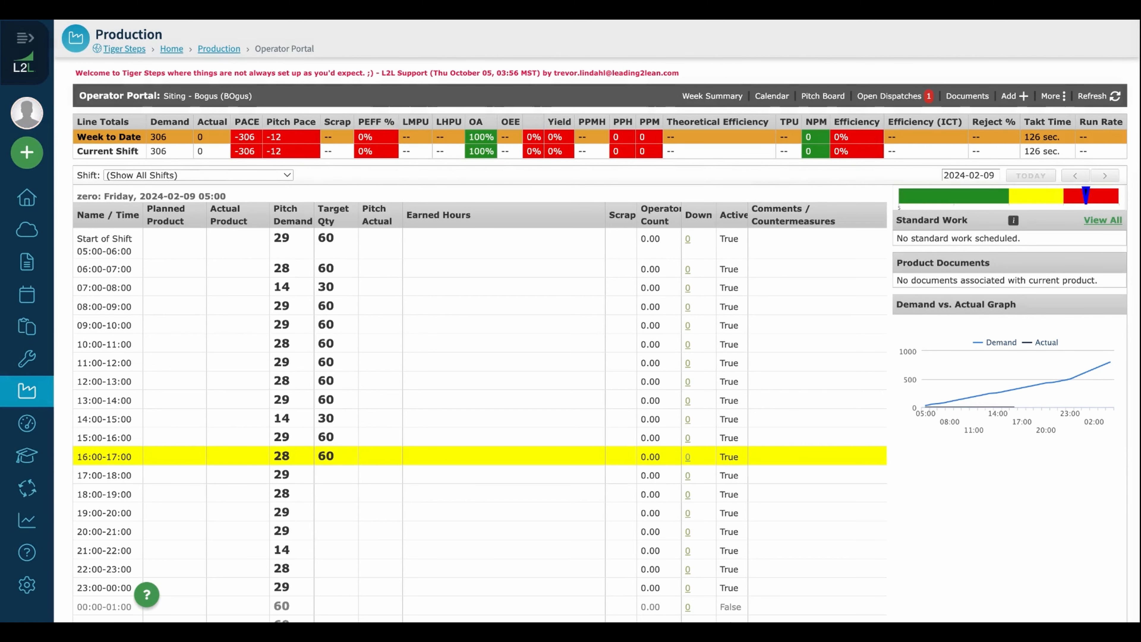
pyautogui.click(1051, 96)
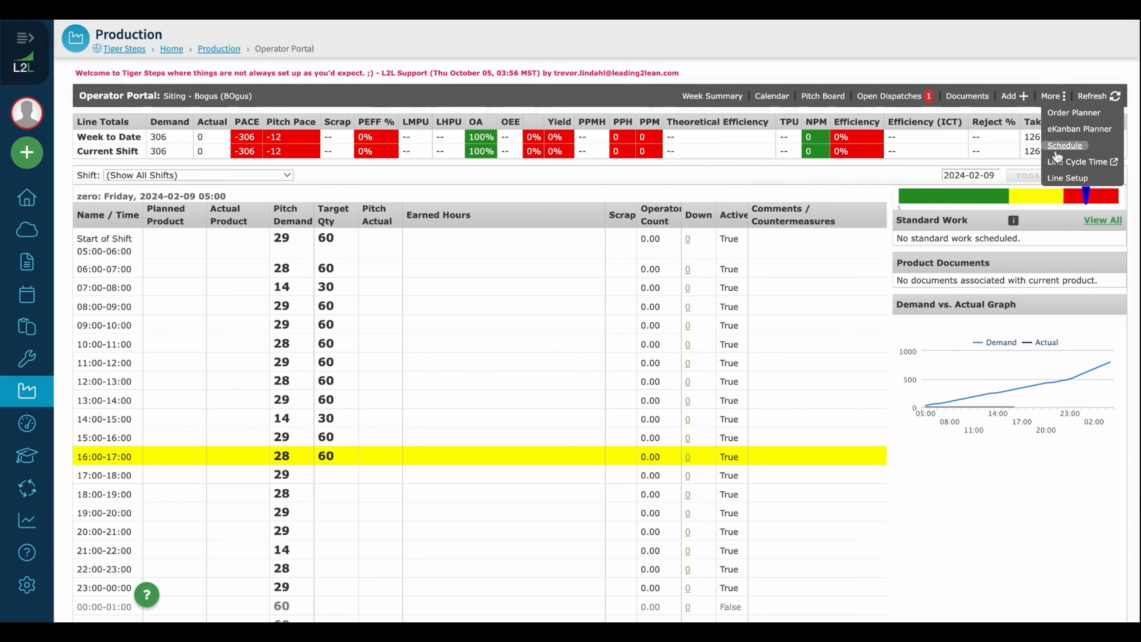
pyautogui.click(1063, 146)
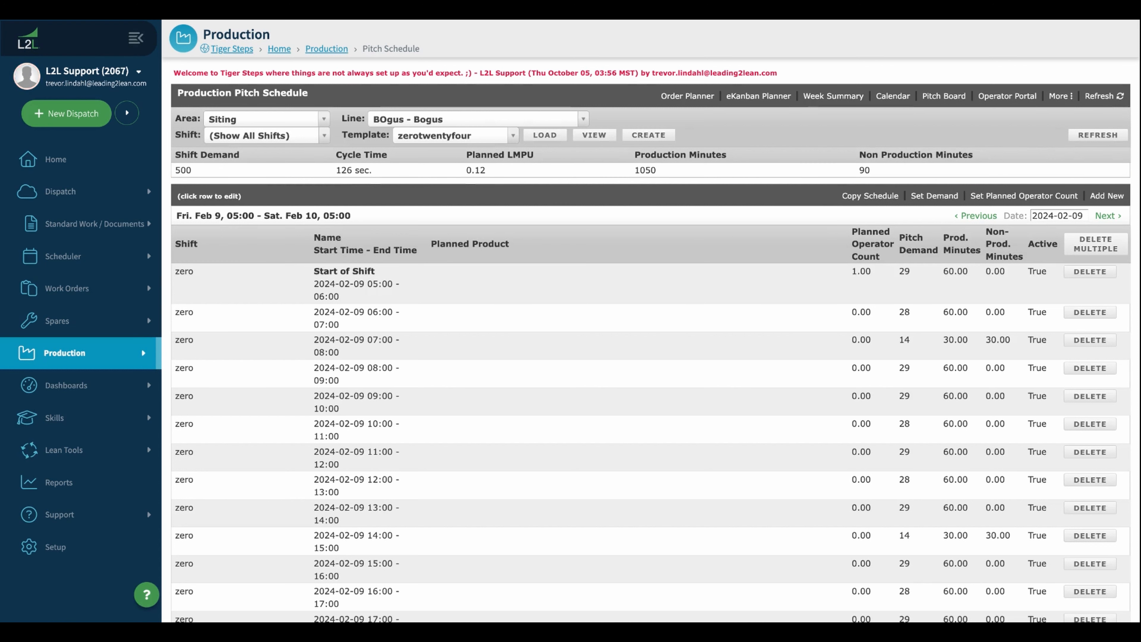
# Start loading the Template Express template into the schedule and add the CellA28 and Hydrone - Hydrometer lines to the selected lines.
pyautogui.click(490, 136)
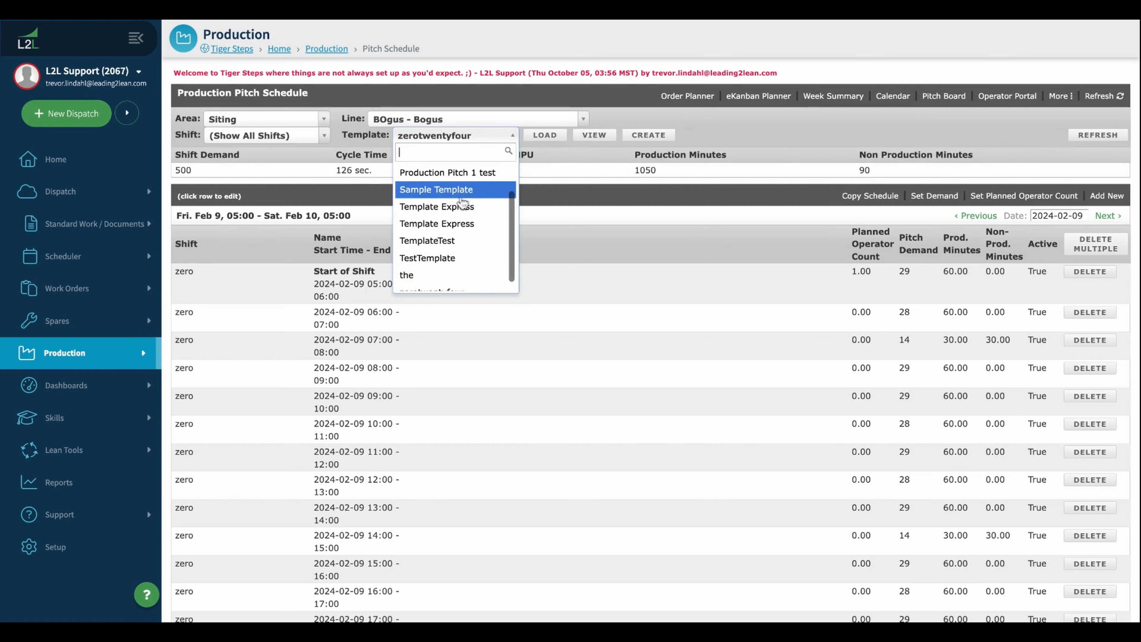
pyautogui.click(439, 203)
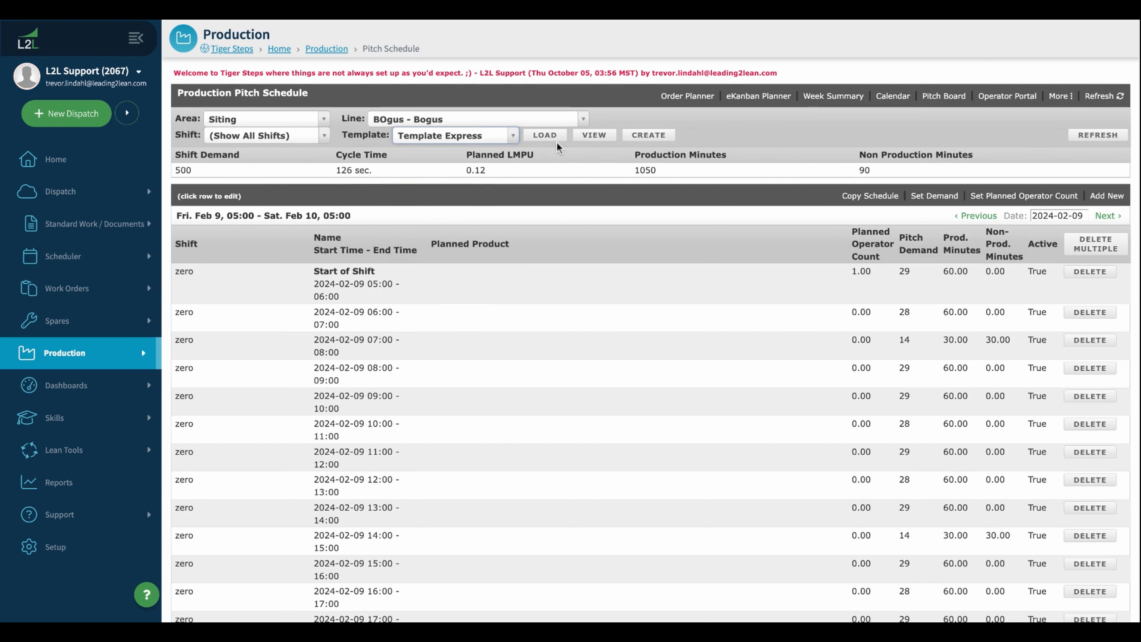
pyautogui.click(545, 135)
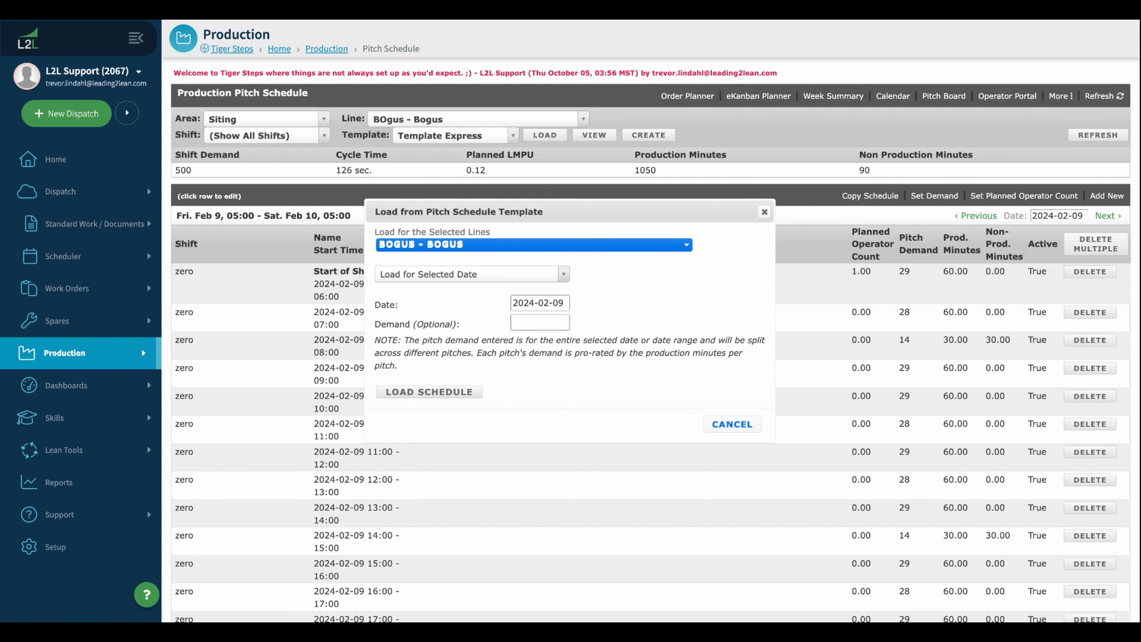
pyautogui.click(494, 253)
pyautogui.click(383, 295)
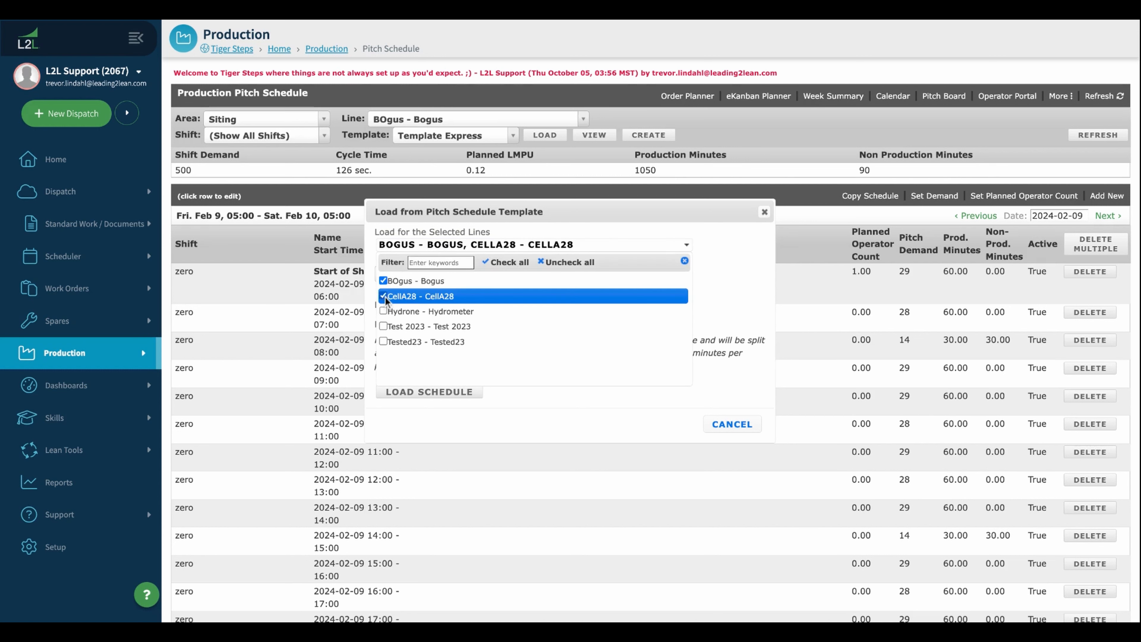
pyautogui.click(385, 315)
pyautogui.click(736, 290)
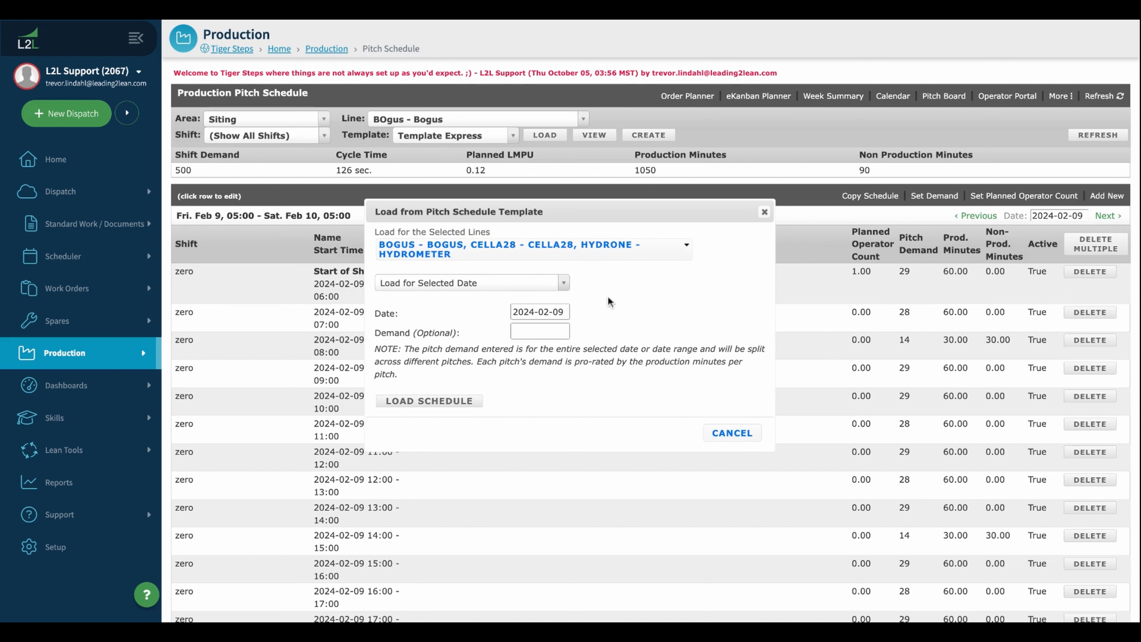
# Keep loading for the selected date, set the demand to 500, and load the template schedule, replacing the current one.
pyautogui.click(485, 288)
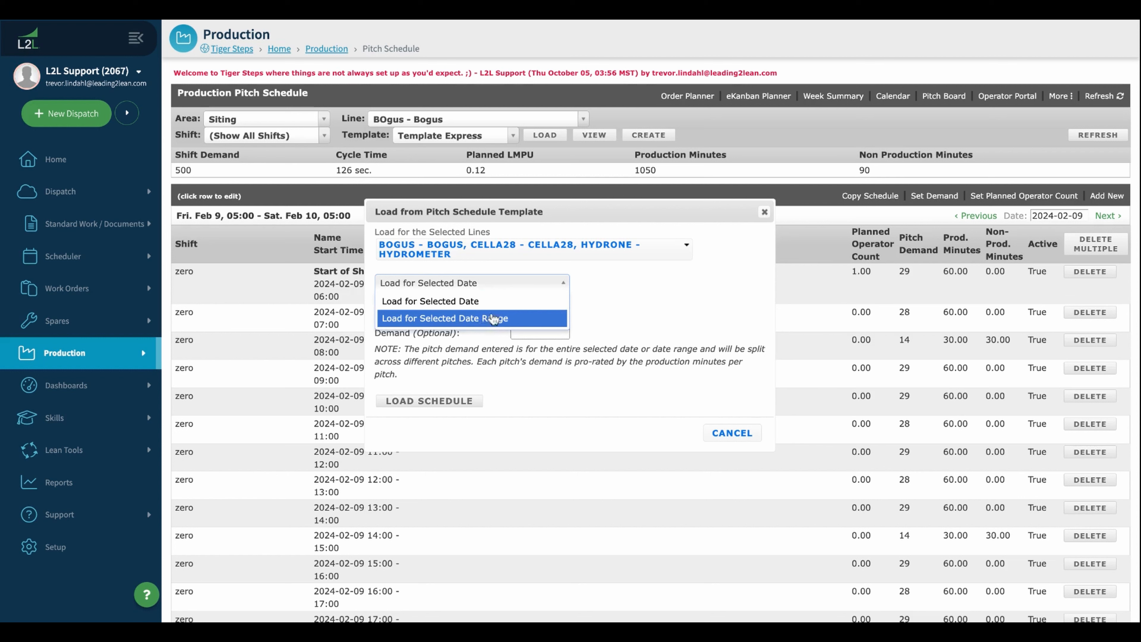
pyautogui.click(648, 302)
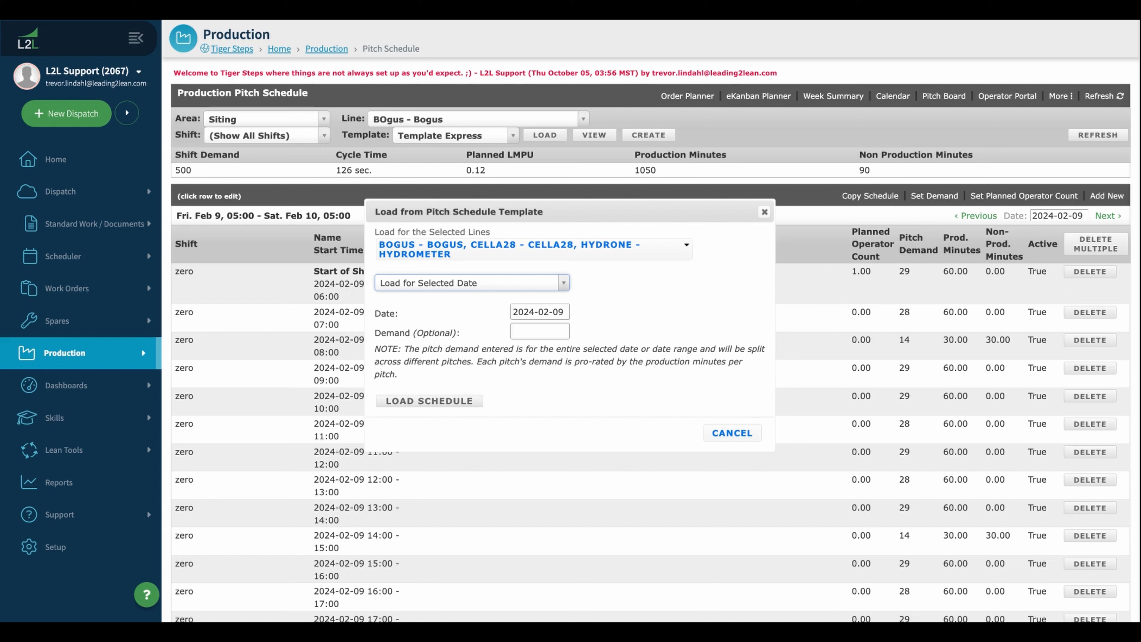
pyautogui.click(550, 332)
pyautogui.write('500')
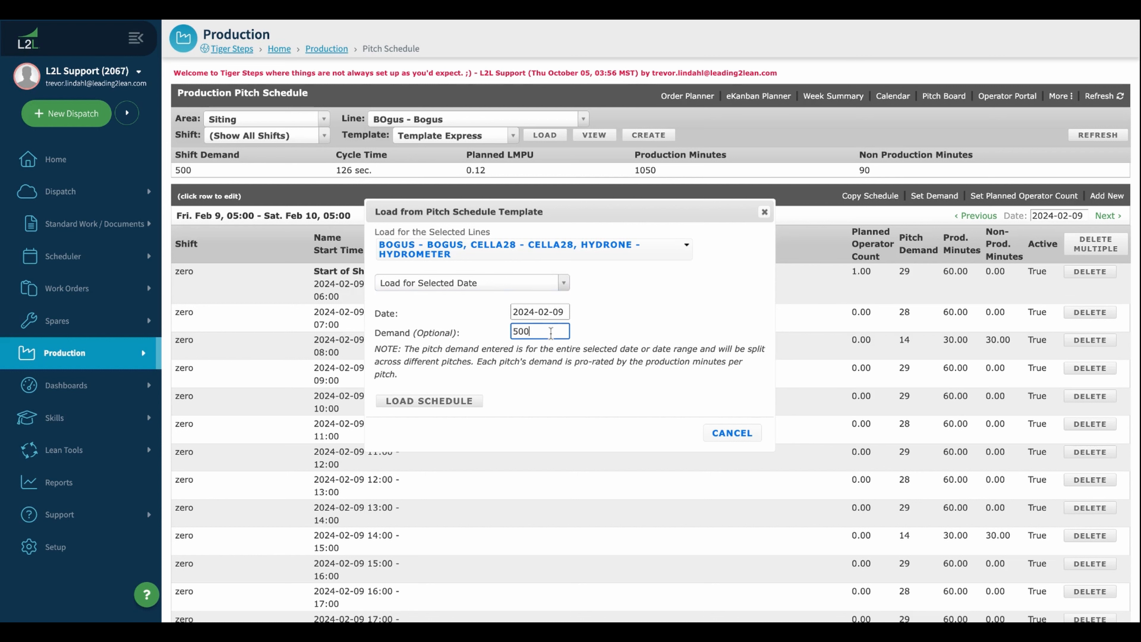
pyautogui.click(662, 334)
pyautogui.click(458, 401)
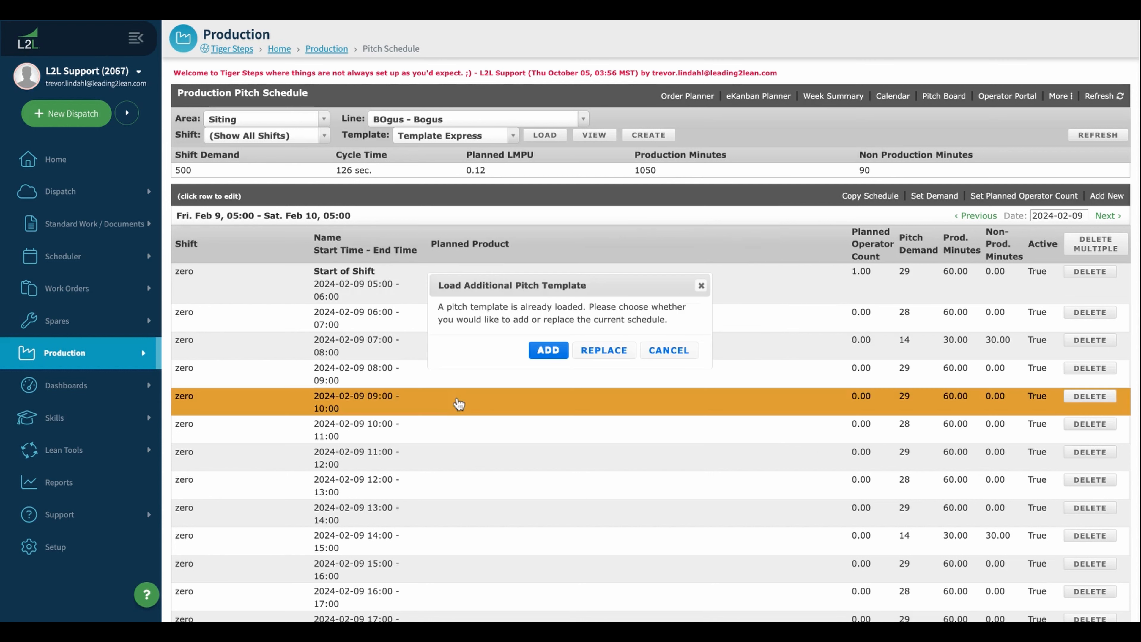
pyautogui.click(594, 351)
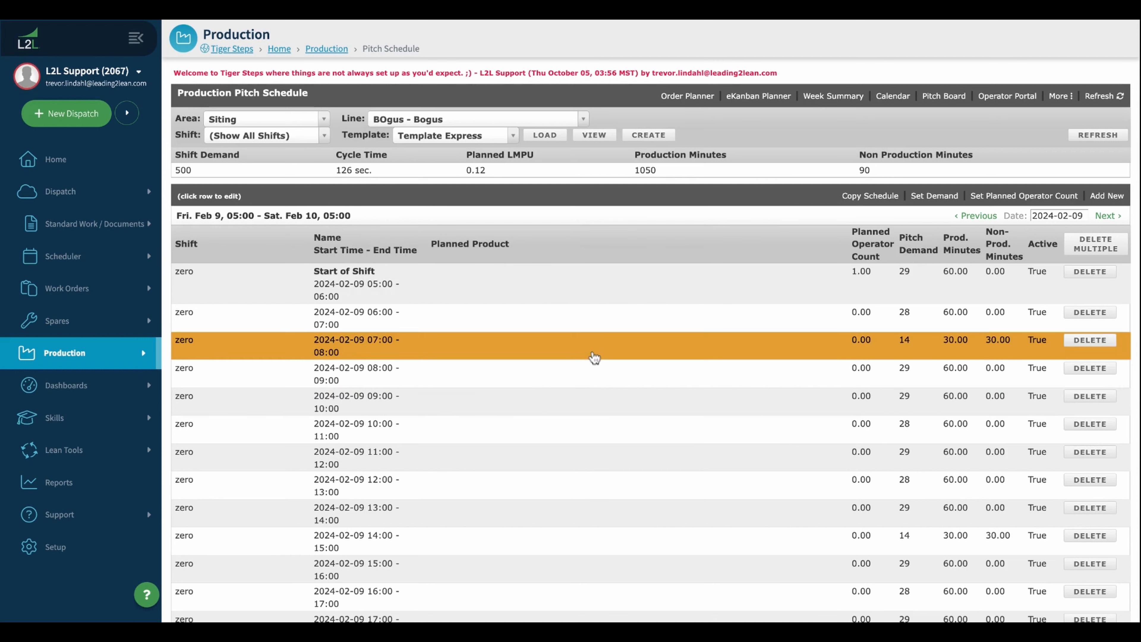